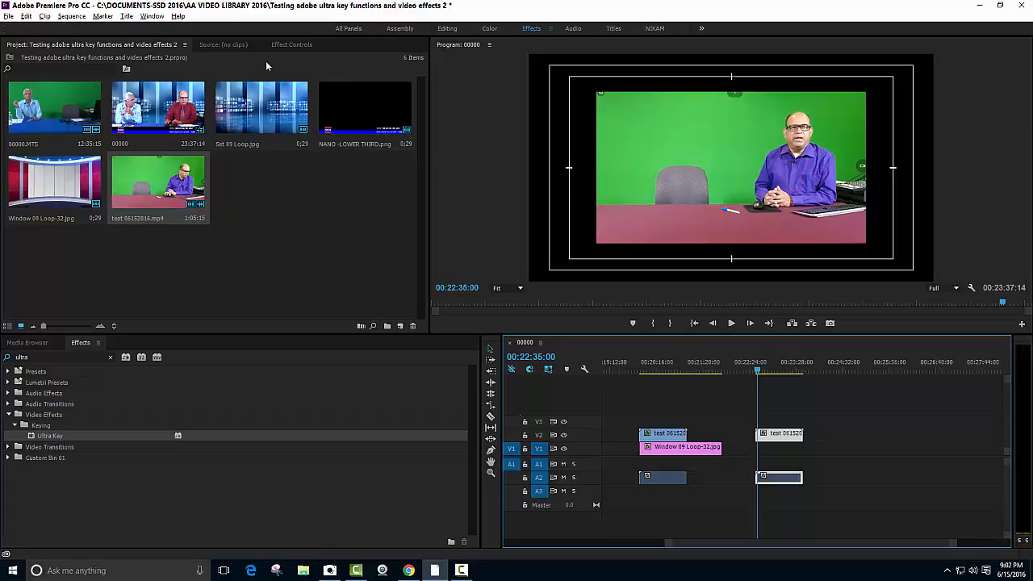
# Scale the selected test 06152016.mp4 clip on V2 to 164 so that it fills the frame
pyautogui.click(292, 47)
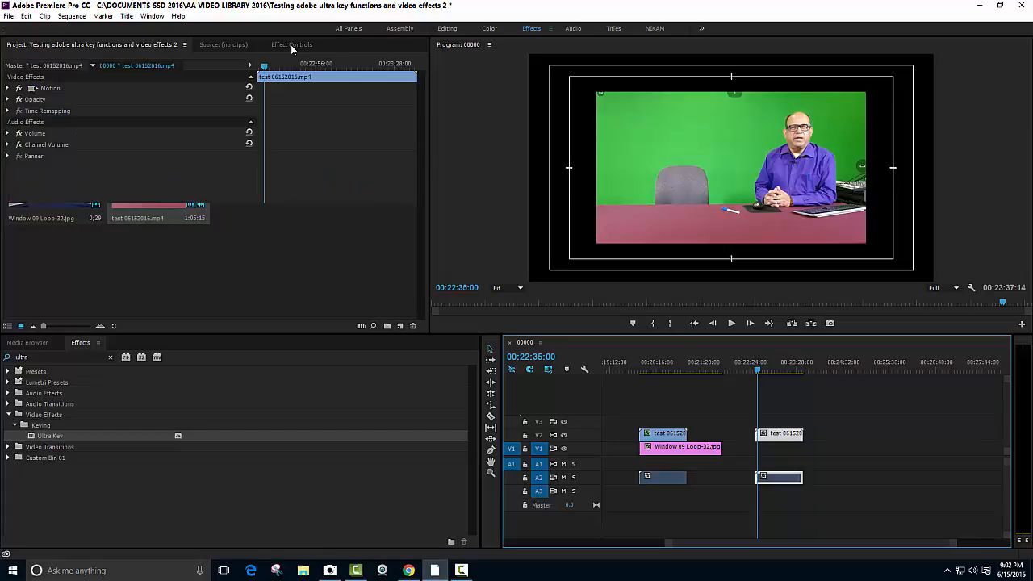
pyautogui.click(7, 88)
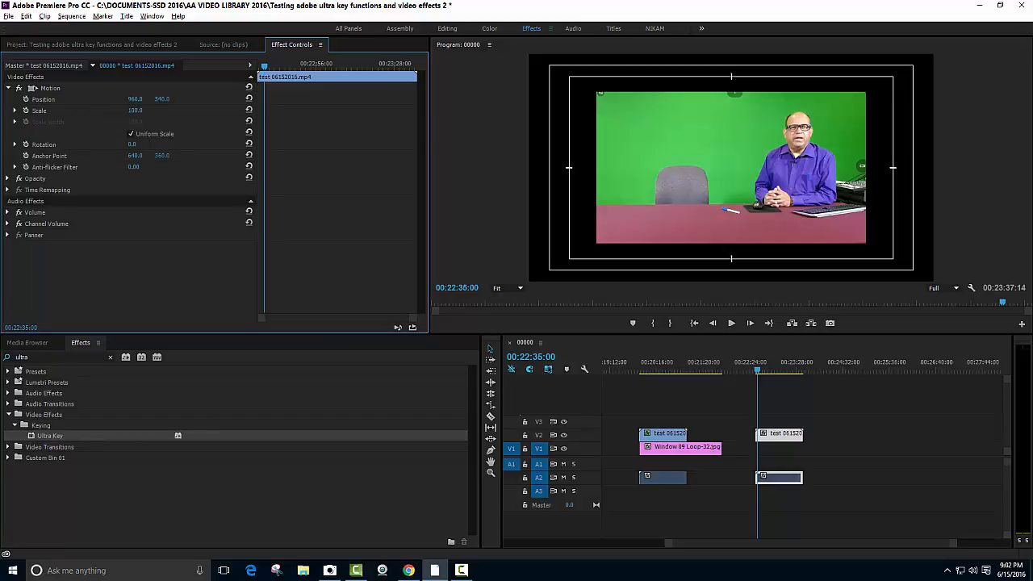
pyautogui.moveTo(134, 110); pyautogui.dragTo(92, 129)
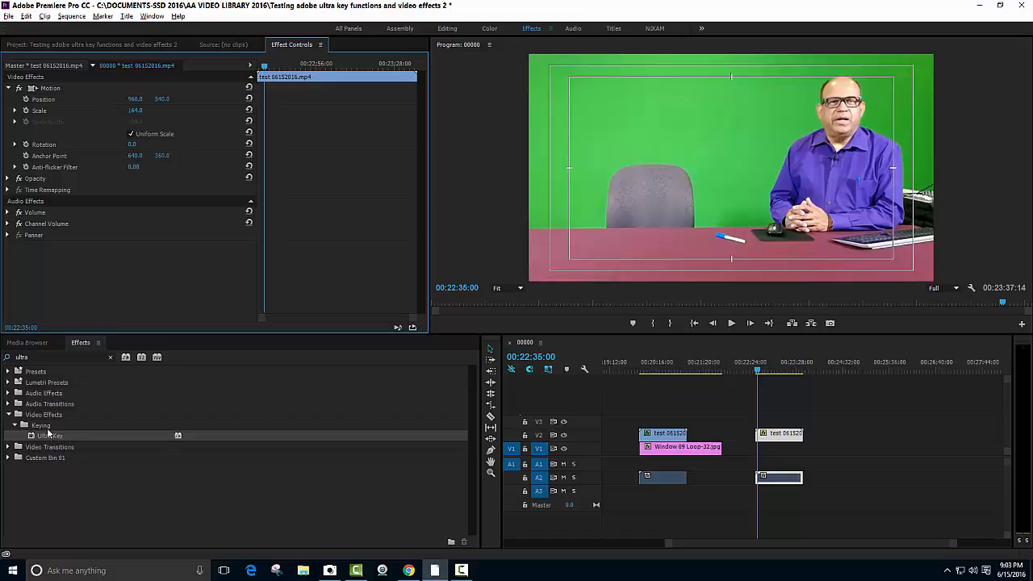
# Search the effects for "ultr" and apply Ultra Key to the second test 06152016.mp4 clip on V2
pyautogui.click(35, 356)
pyautogui.hotkey('ctrl', 'a')
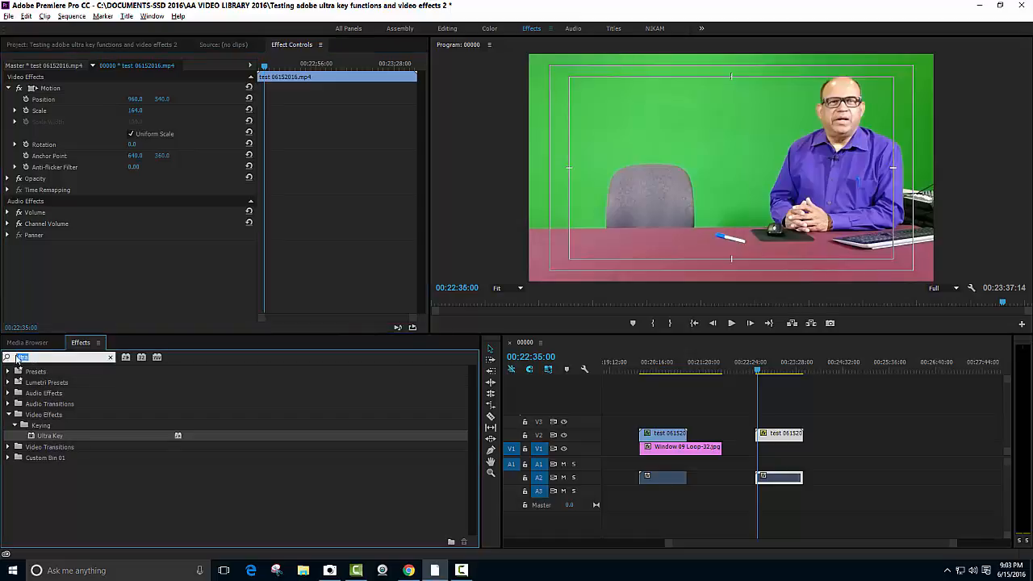
pyautogui.press('BackSpace')
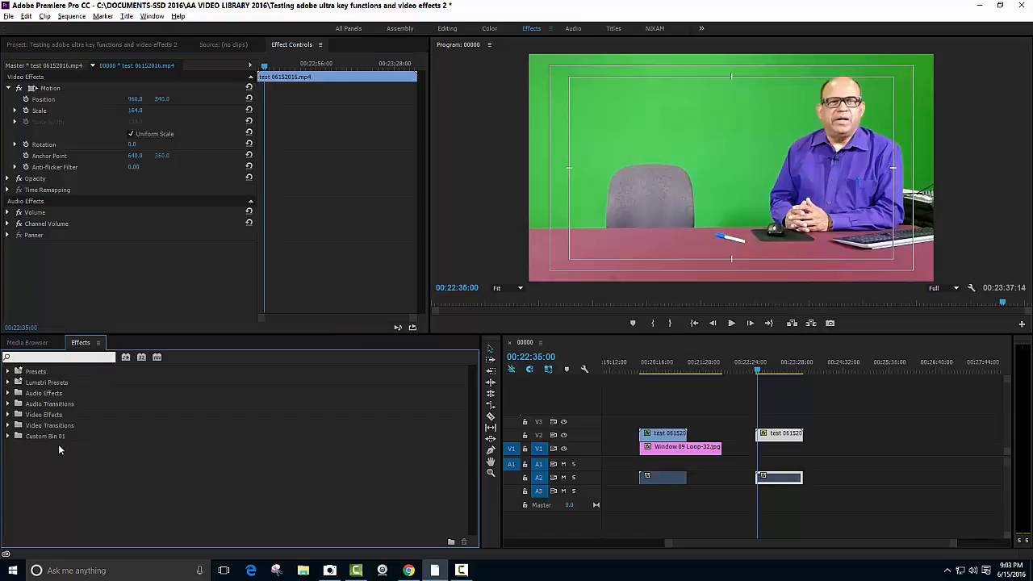
pyautogui.click(8, 415)
pyautogui.scroll(-1, 64, 480)
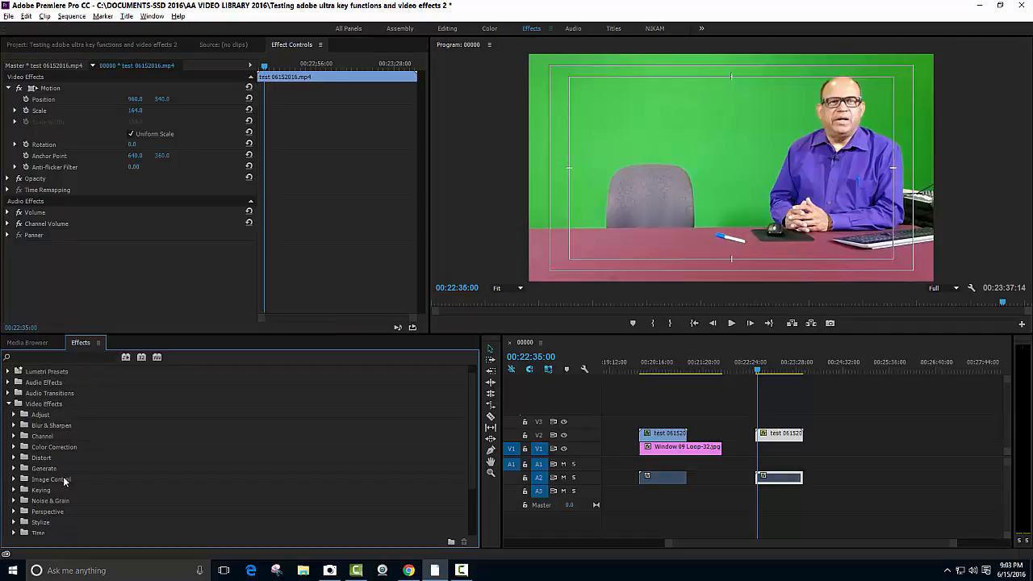
pyautogui.click(28, 357)
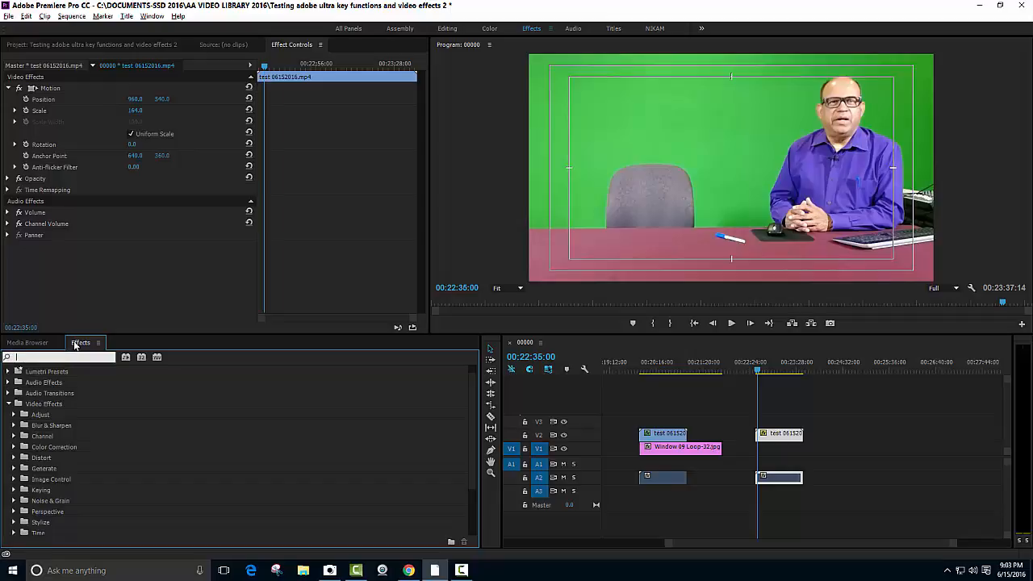
pyautogui.write('ultr')
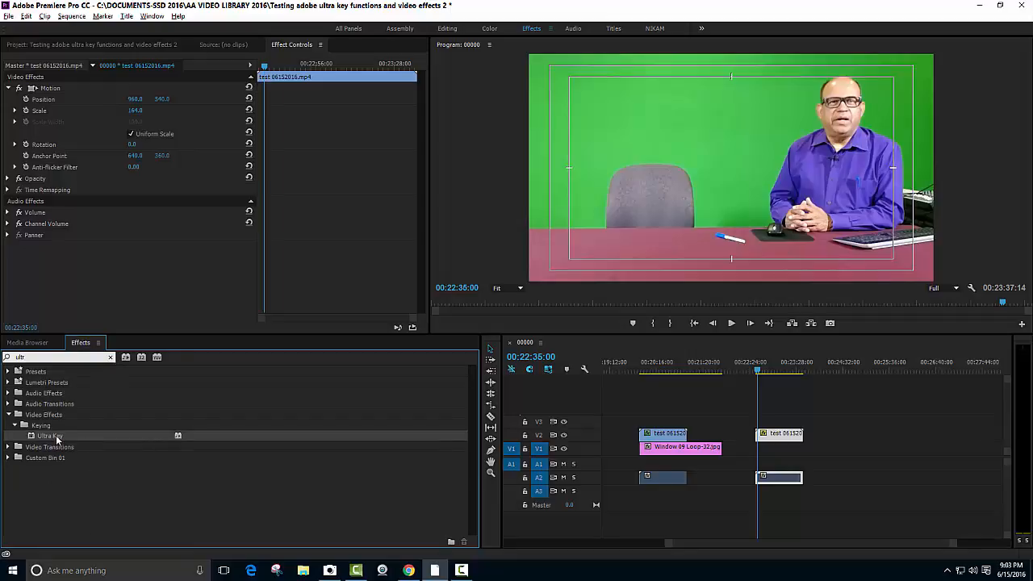
pyautogui.moveTo(57, 438); pyautogui.dragTo(771, 435)
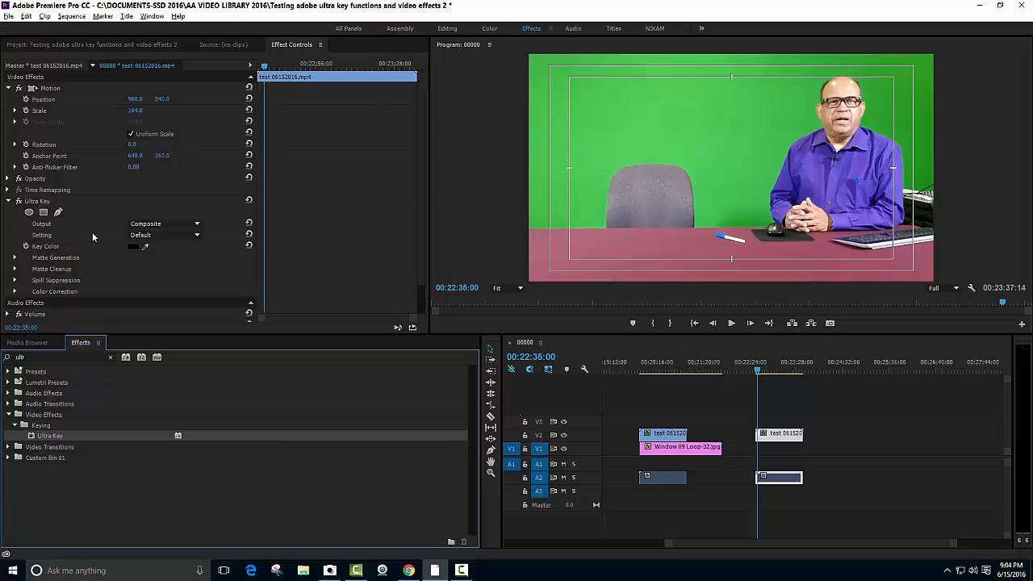
# Try sampling the green backdrop between the chair and the man as the Ultra Key colour
pyautogui.scroll(-2, 92, 233)
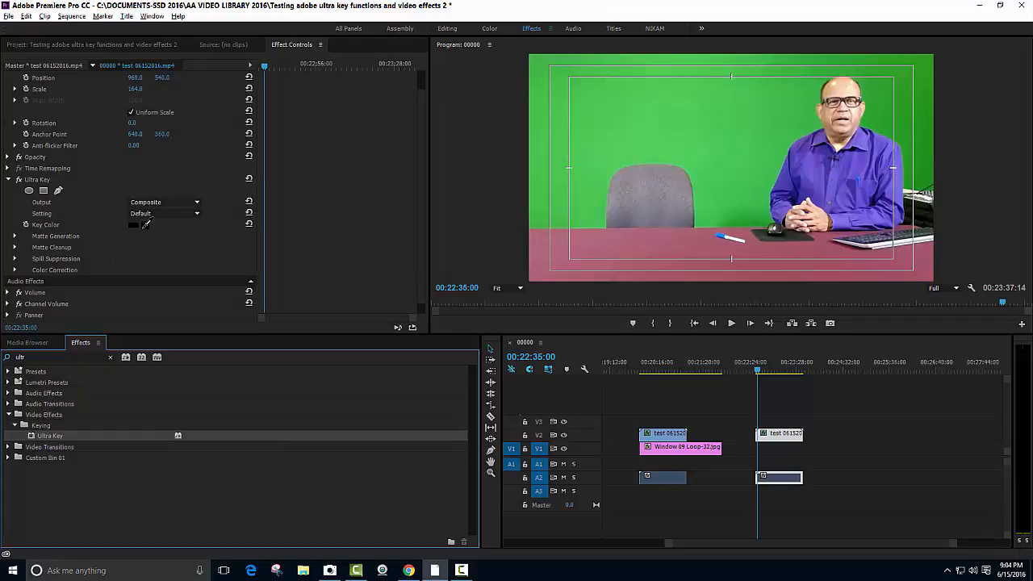
pyautogui.click(145, 224)
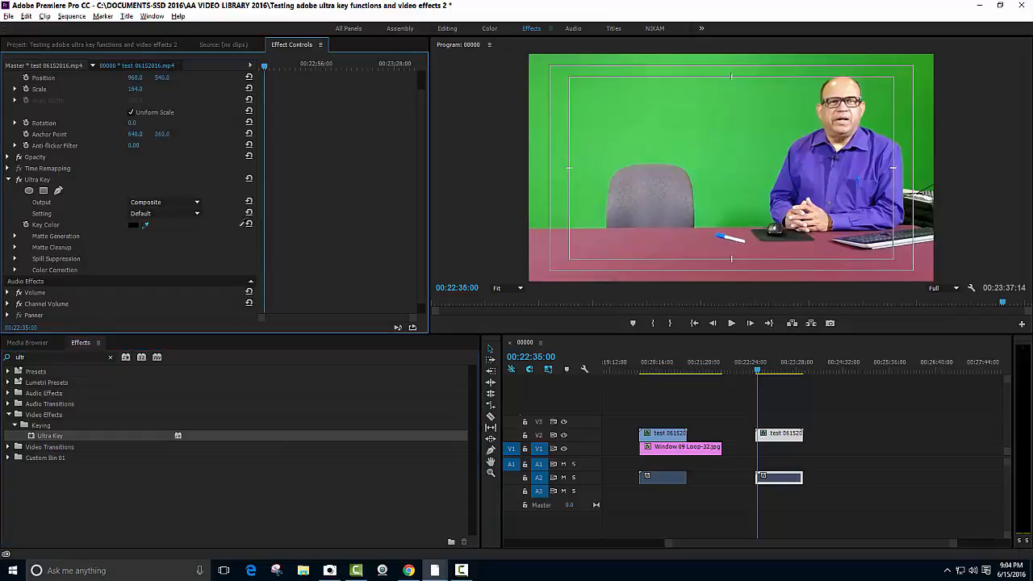
pyautogui.click(669, 131)
pyautogui.click(807, 128)
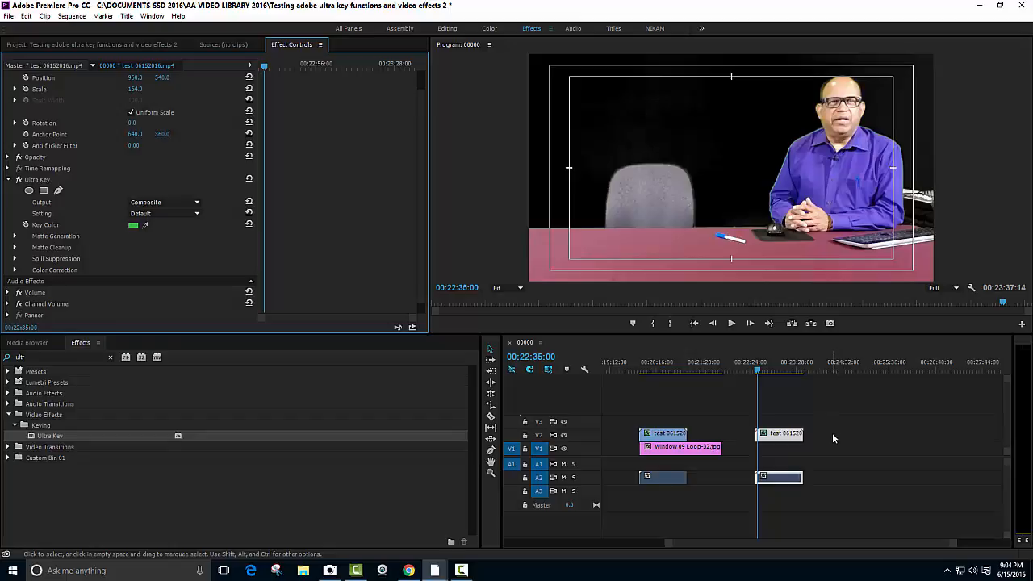
# Check the key with the output set to Alpha Channel, and undo the output and key colour changes
pyautogui.click(163, 206)
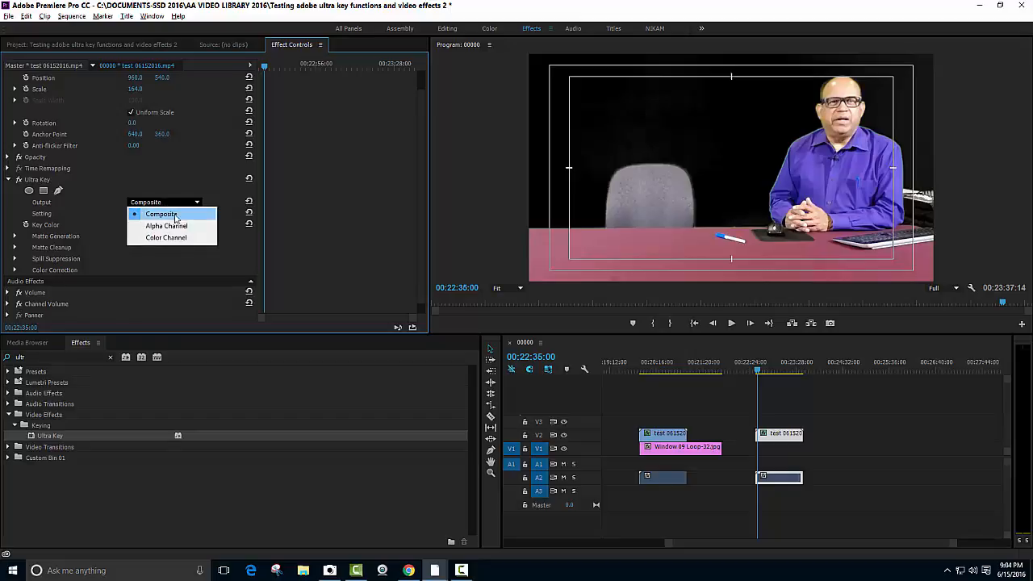
pyautogui.click(166, 226)
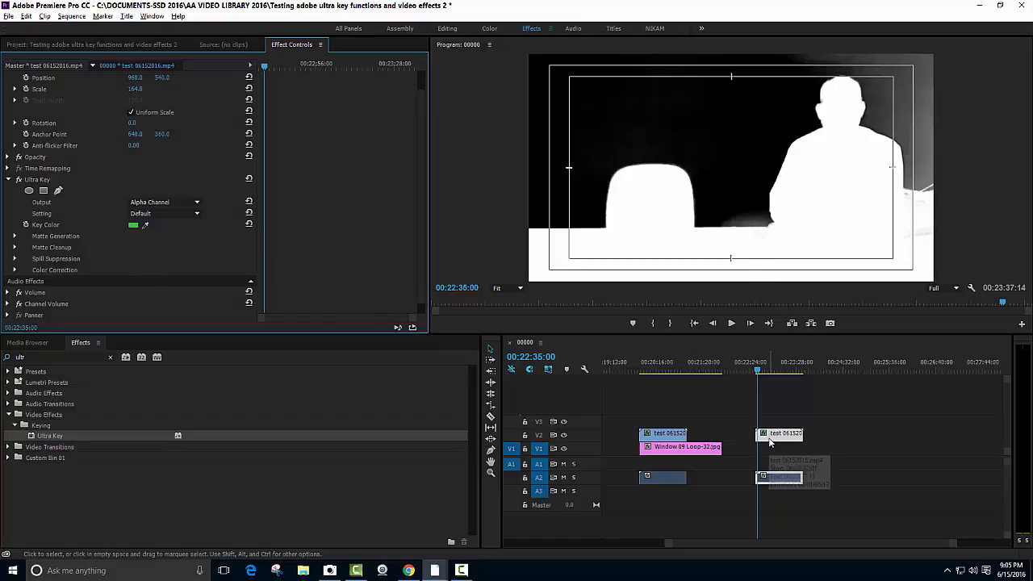
pyautogui.hotkey('ctrl', 'z')
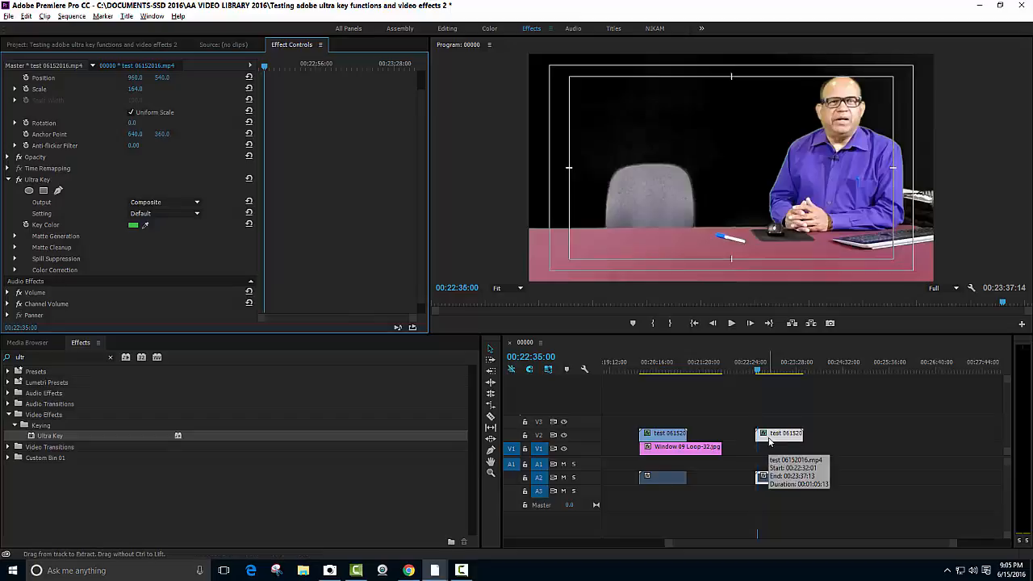
pyautogui.hotkey('ctrl', 'z')
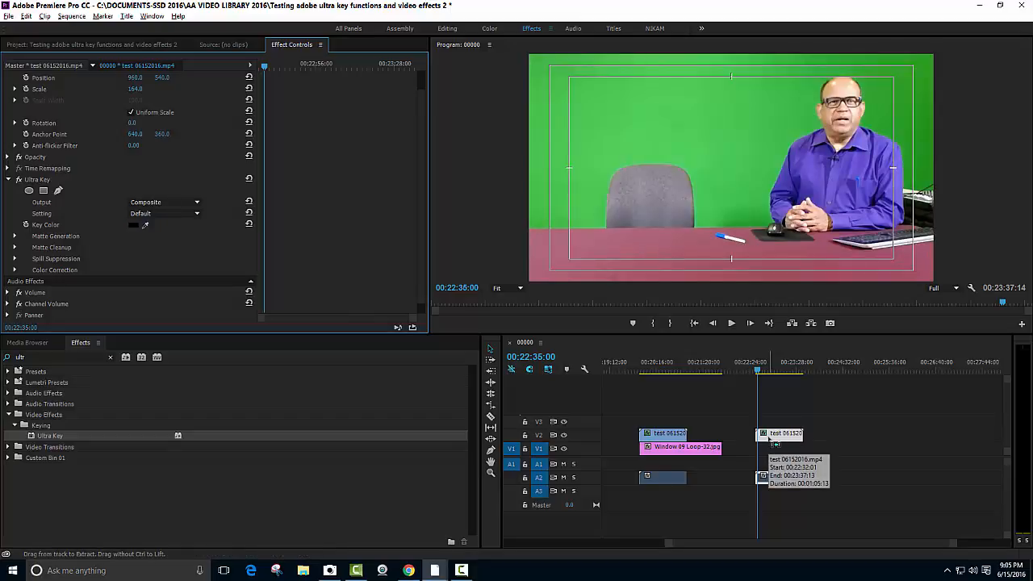
# Try the darker green beside the man's head as the Ultra Key colour, and undo that sample
pyautogui.click(146, 224)
pyautogui.moveTo(146, 224); pyautogui.dragTo(890, 92)
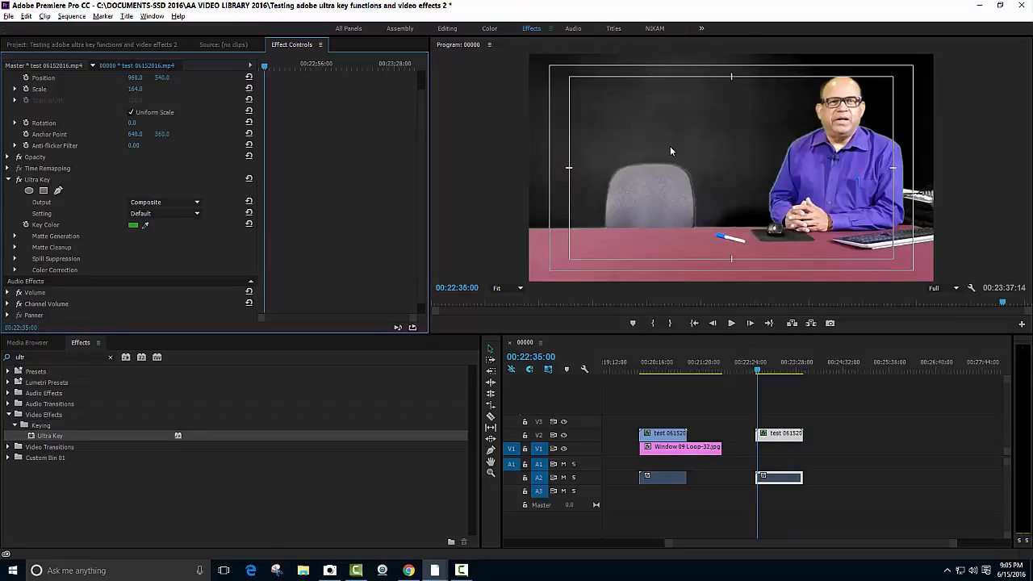
pyautogui.hotkey('ctrl', 'z')
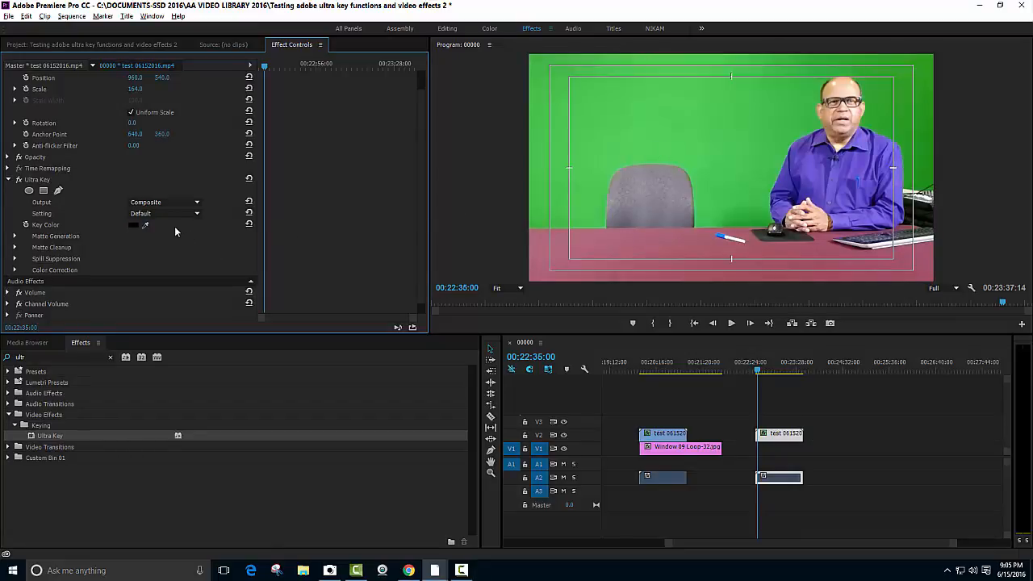
# Sample the green backdrop between the chair and the man as the key colour and set the output to Alpha Channel
pyautogui.moveTo(146, 223); pyautogui.dragTo(740, 144)
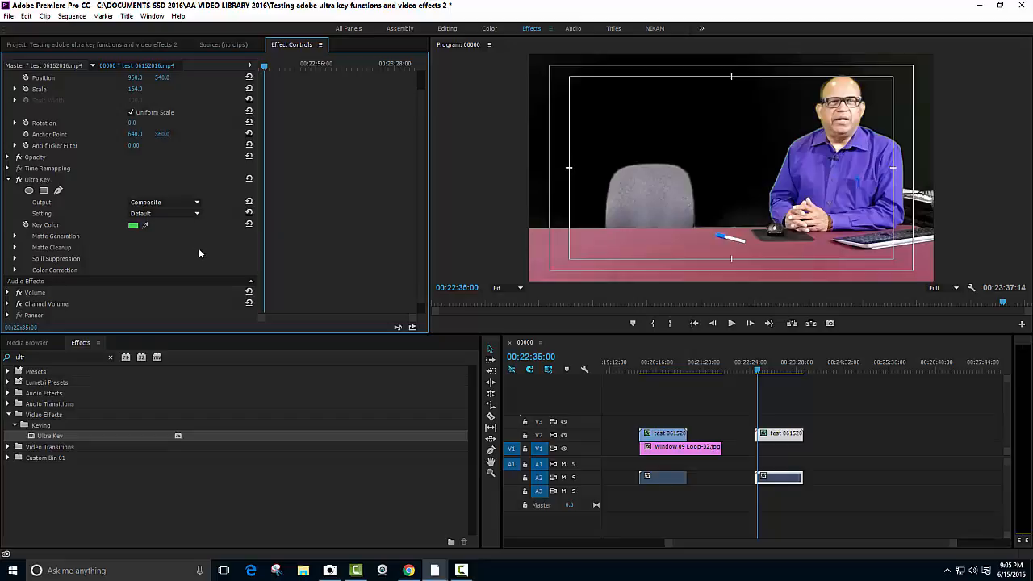
pyautogui.click(171, 206)
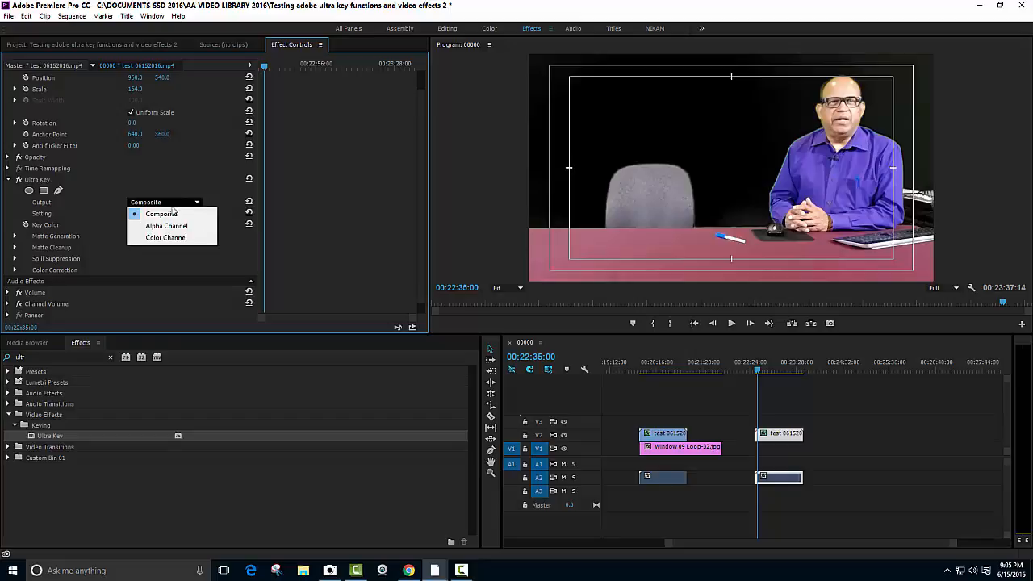
pyautogui.click(177, 226)
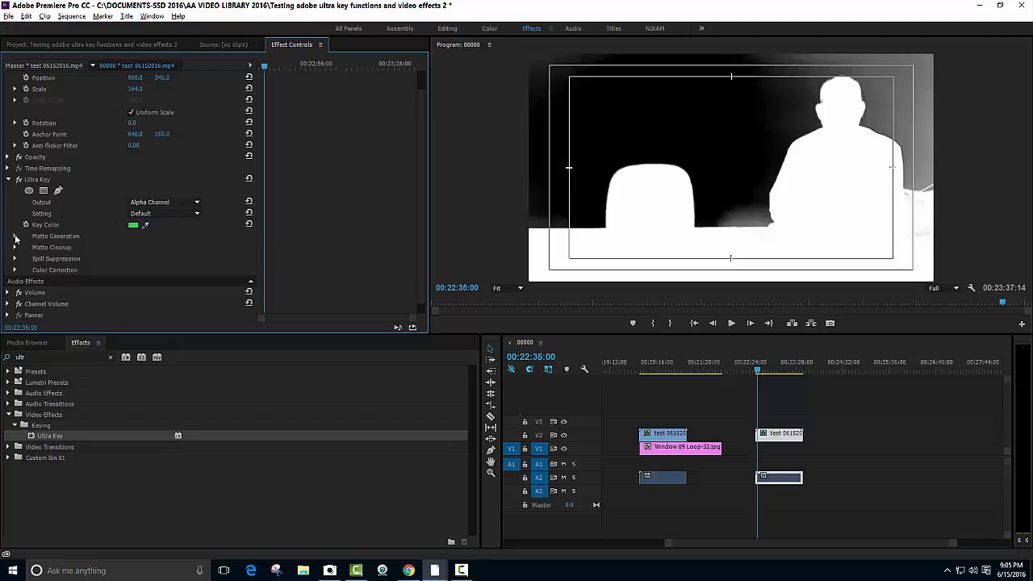
# Set the Matte Generation shadow to 20 and return the Ultra Key output to Composite
pyautogui.click(15, 235)
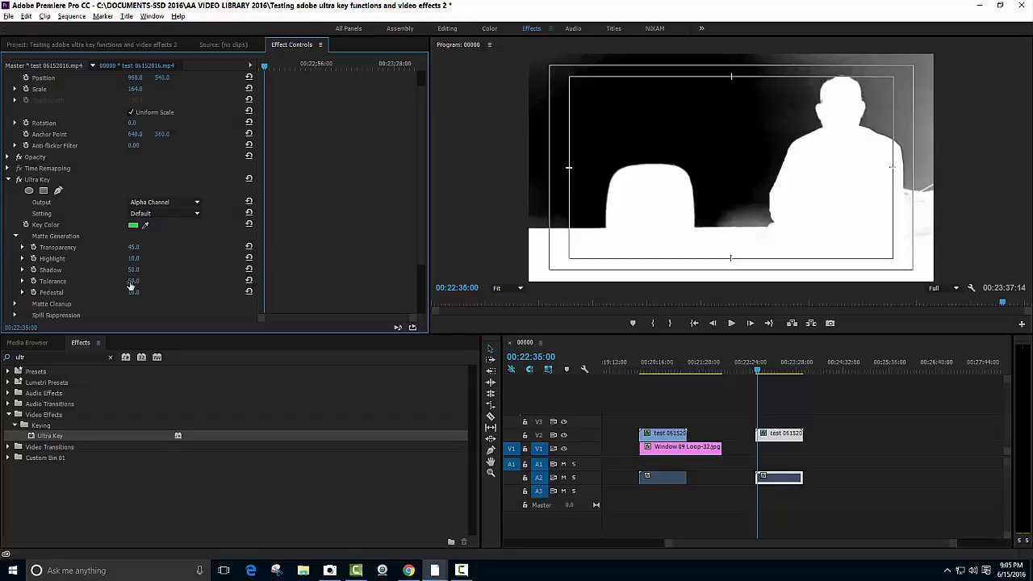
pyautogui.moveTo(133, 273)
pyautogui.mouseDown()
pyautogui.moveTo(118, 270)
pyautogui.moveTo(144, 272)
pyautogui.mouseUp()
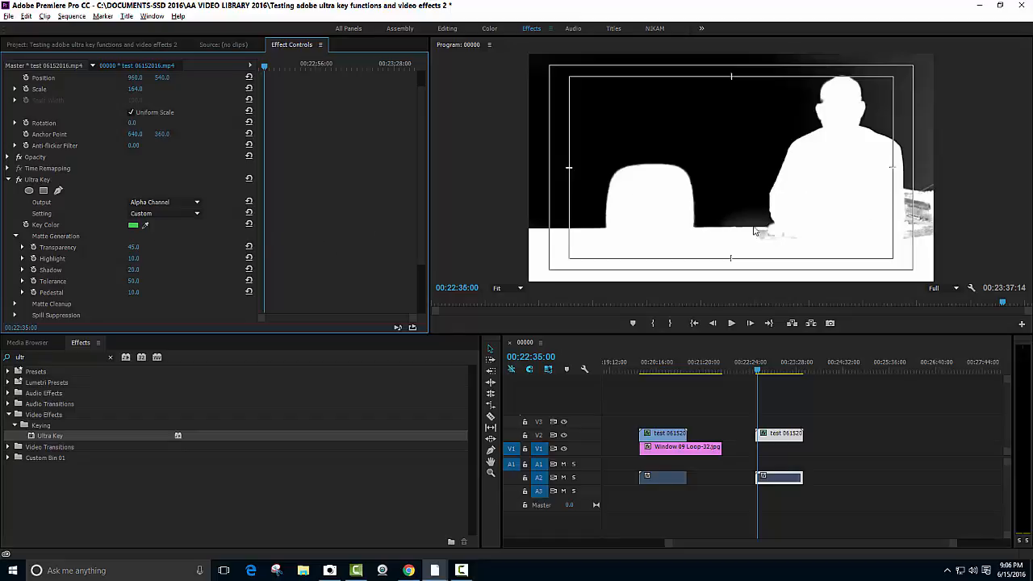
pyautogui.click(168, 205)
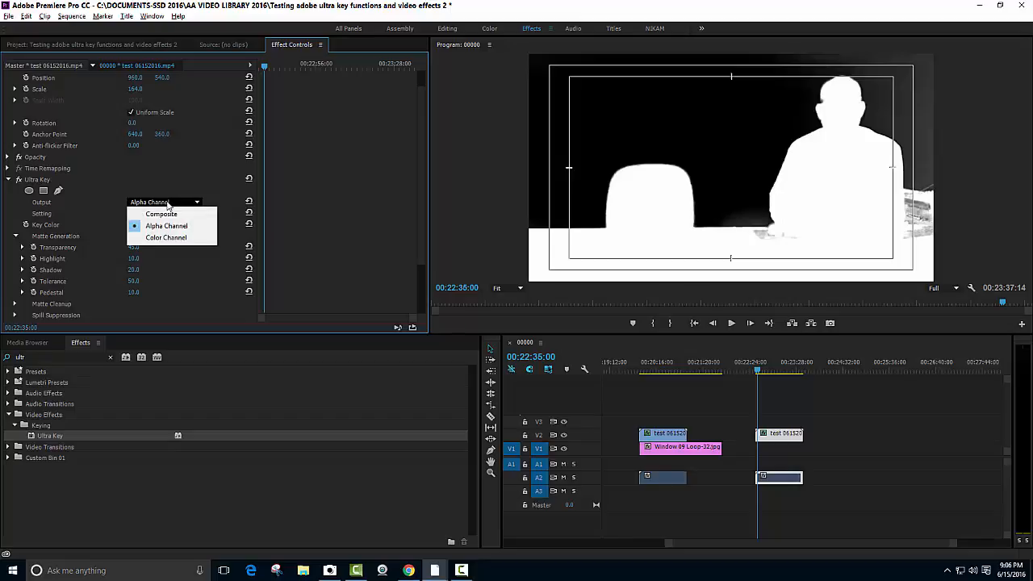
pyautogui.click(171, 213)
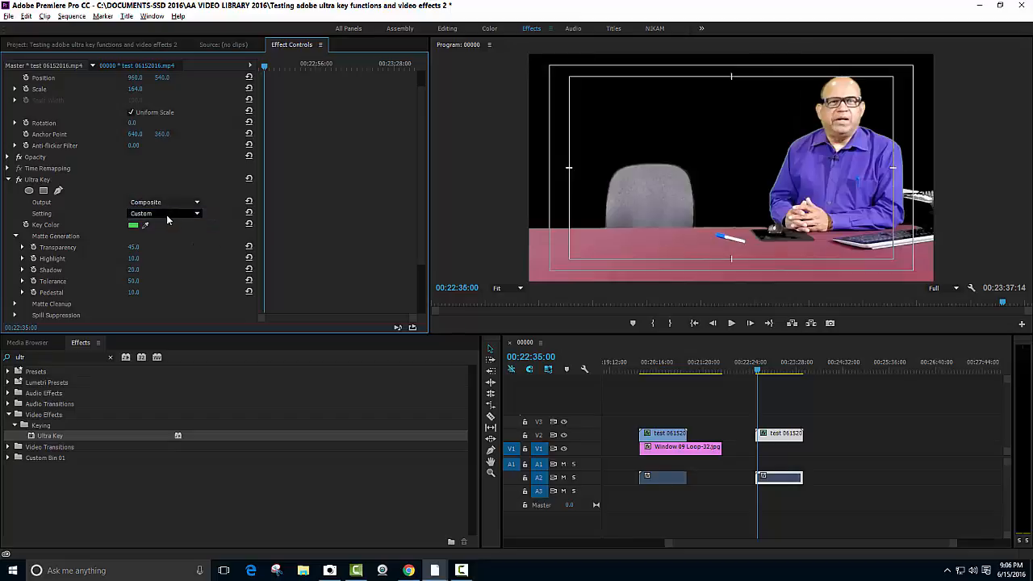
# Set the Ultra Key setting to Aggressive and display its output as Alpha Channel
pyautogui.click(167, 215)
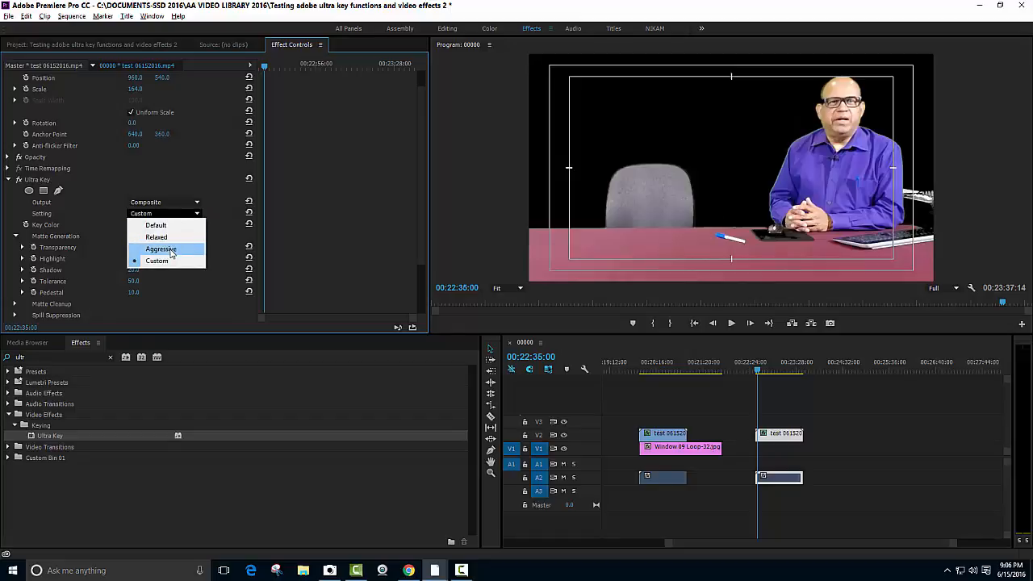
pyautogui.click(161, 249)
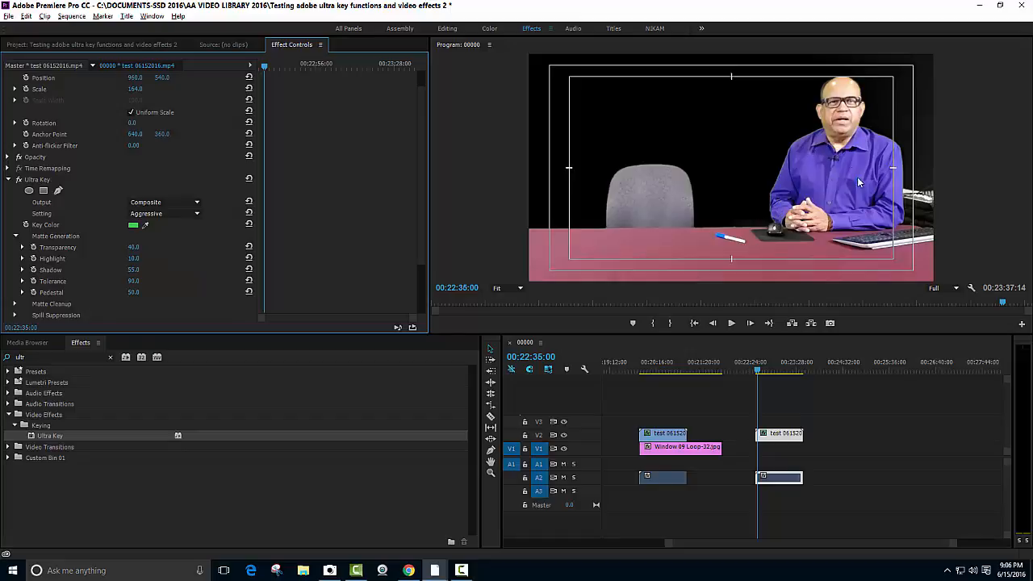
pyautogui.click(164, 202)
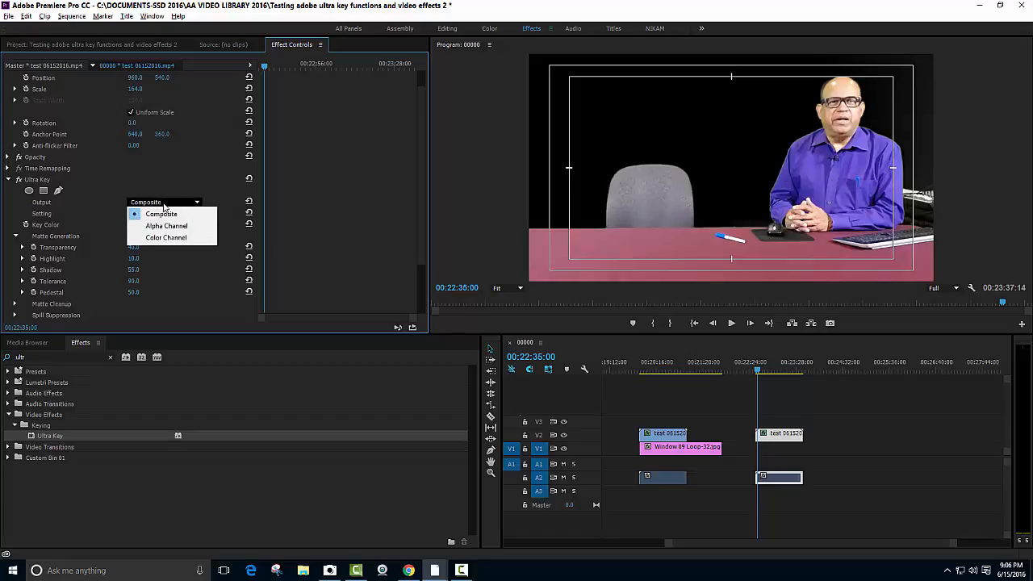
pyautogui.click(168, 225)
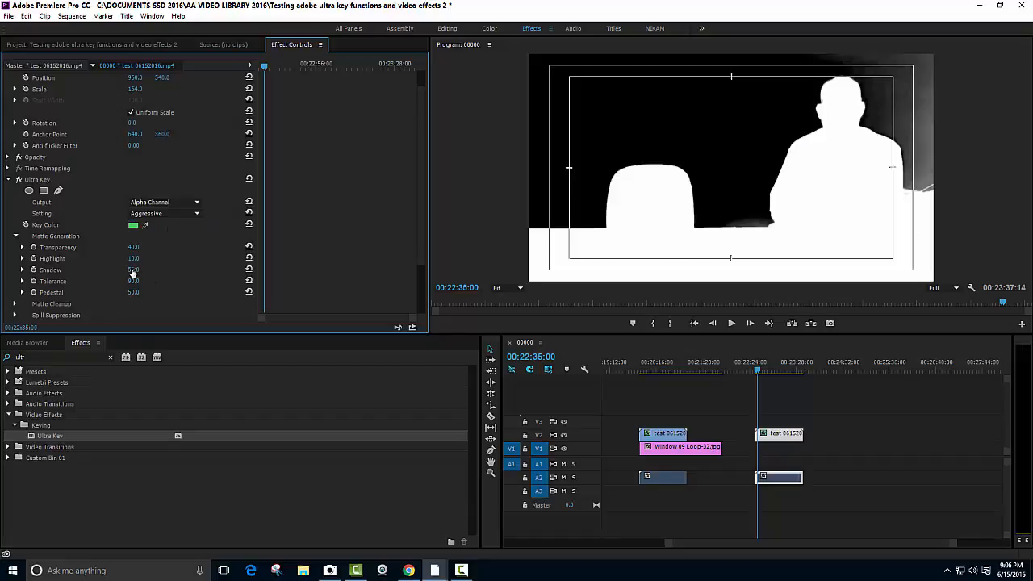
# Set the Matte Generation shadow to 38 and return the Ultra Key output to Composite
pyautogui.moveTo(133, 269); pyautogui.dragTo(120, 269)
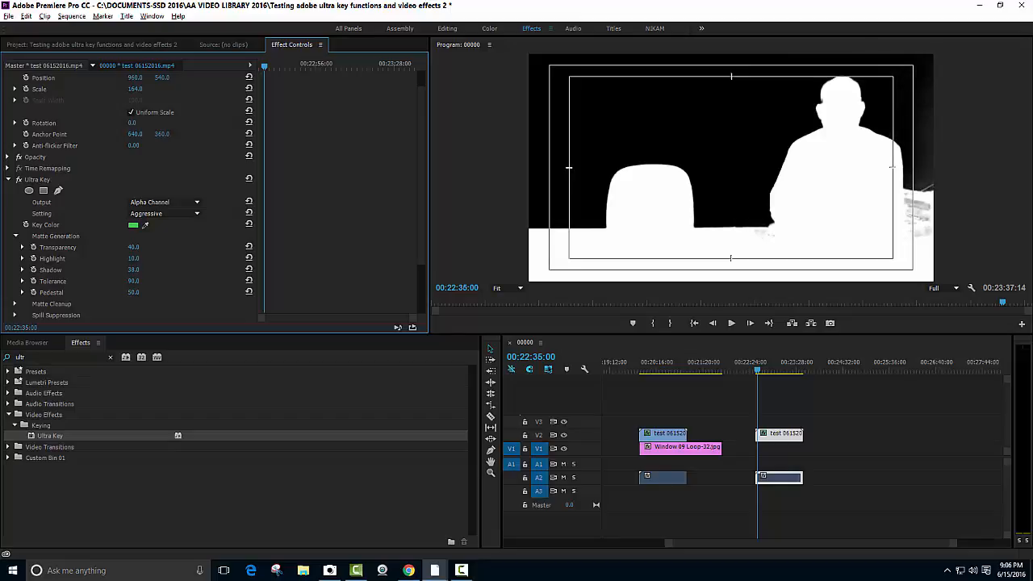
pyautogui.click(163, 203)
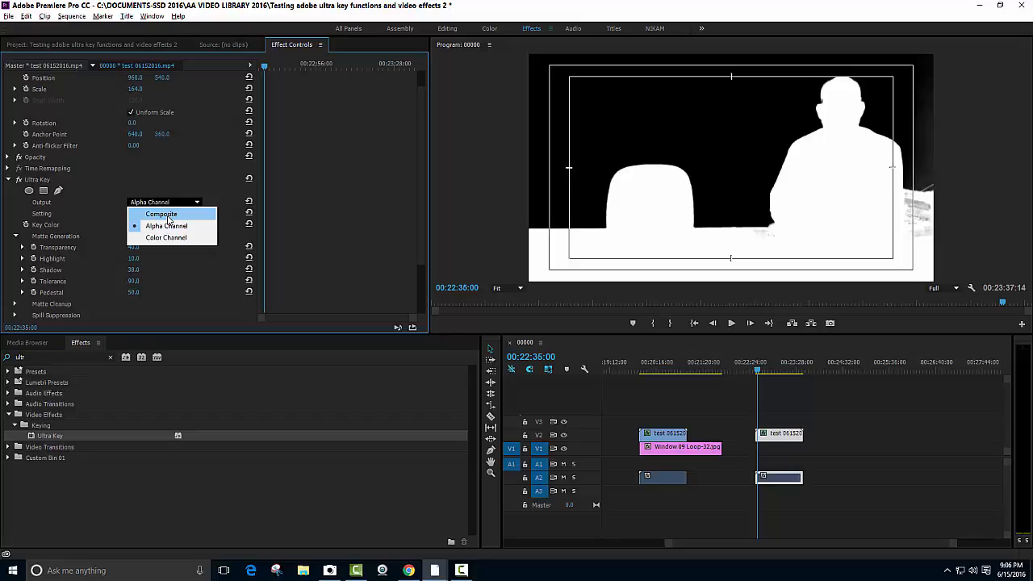
pyautogui.click(162, 215)
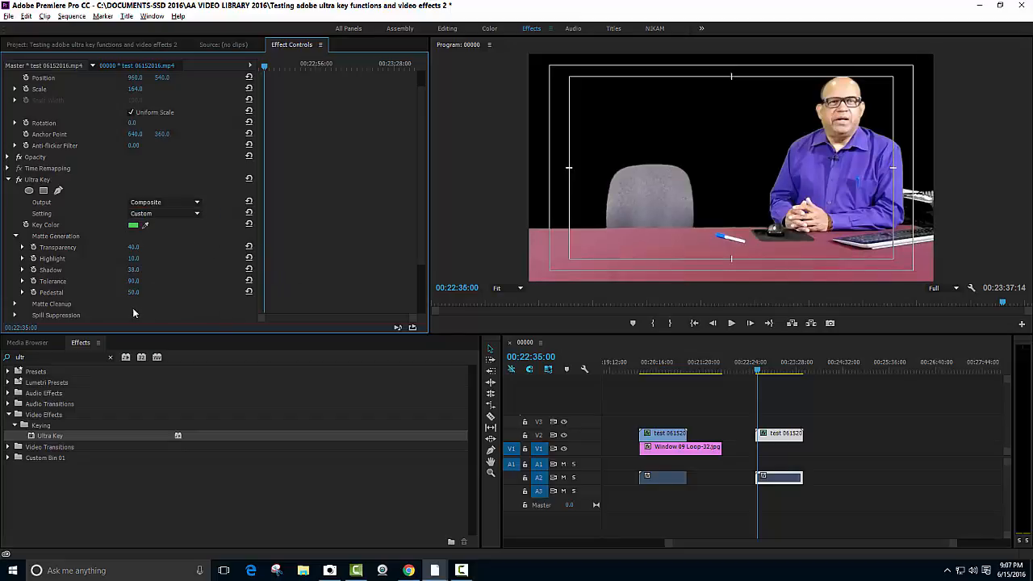
# Set the Matte Cleanup soften value to 37 while checking the man's shoulder edge at 200% magnification
pyautogui.click(15, 304)
pyautogui.scroll(-5, 123, 301)
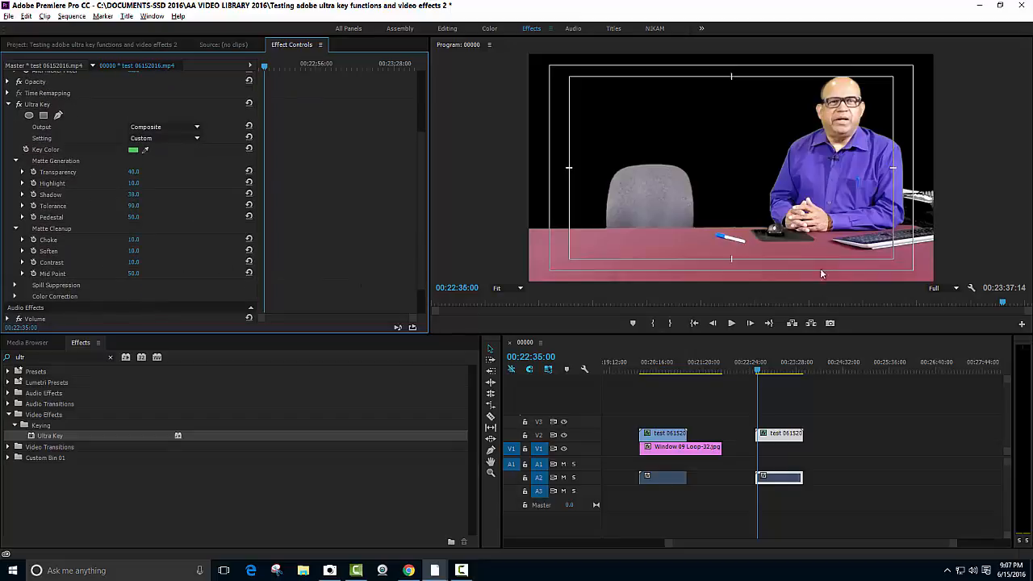
pyautogui.click(518, 288)
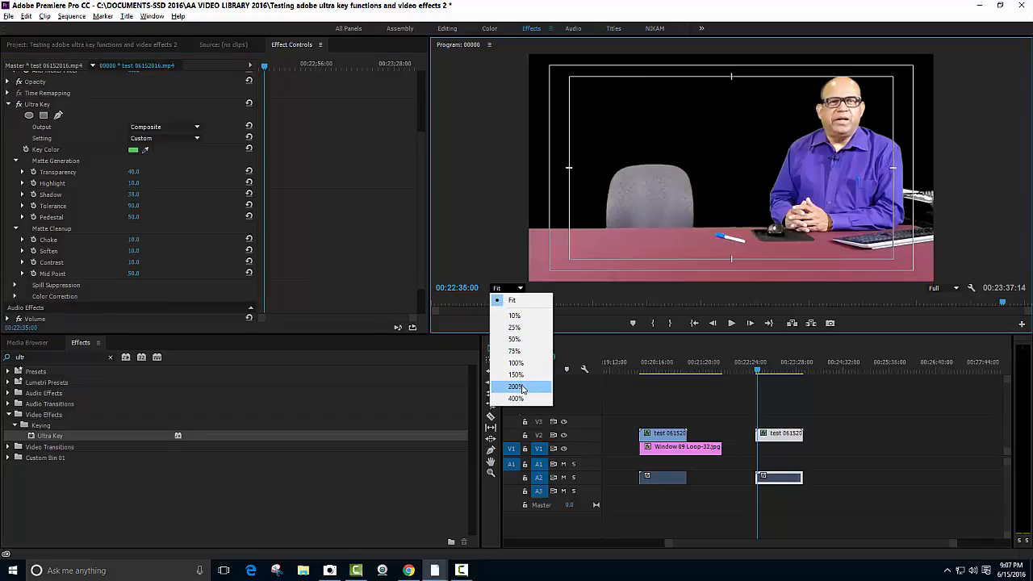
pyautogui.click(522, 390)
pyautogui.moveTo(753, 276); pyautogui.dragTo(858, 278)
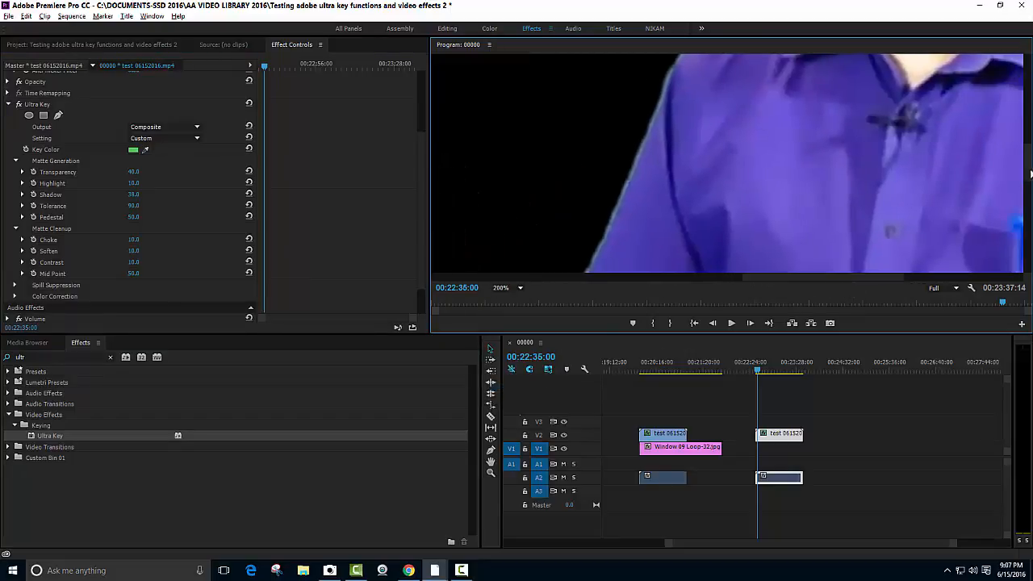
pyautogui.scroll(3, 1025, 172)
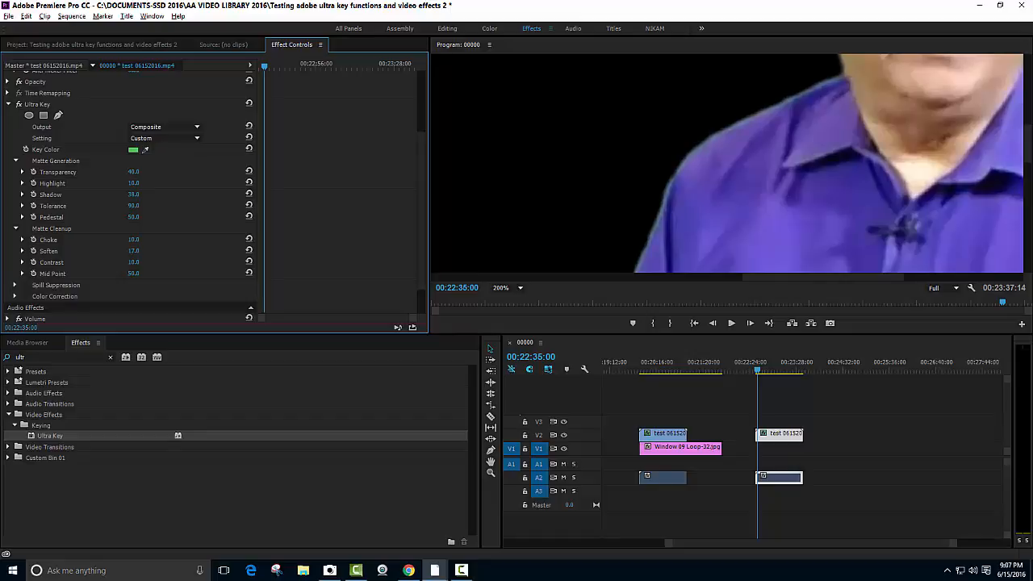
pyautogui.moveTo(133, 250); pyautogui.dragTo(141, 250)
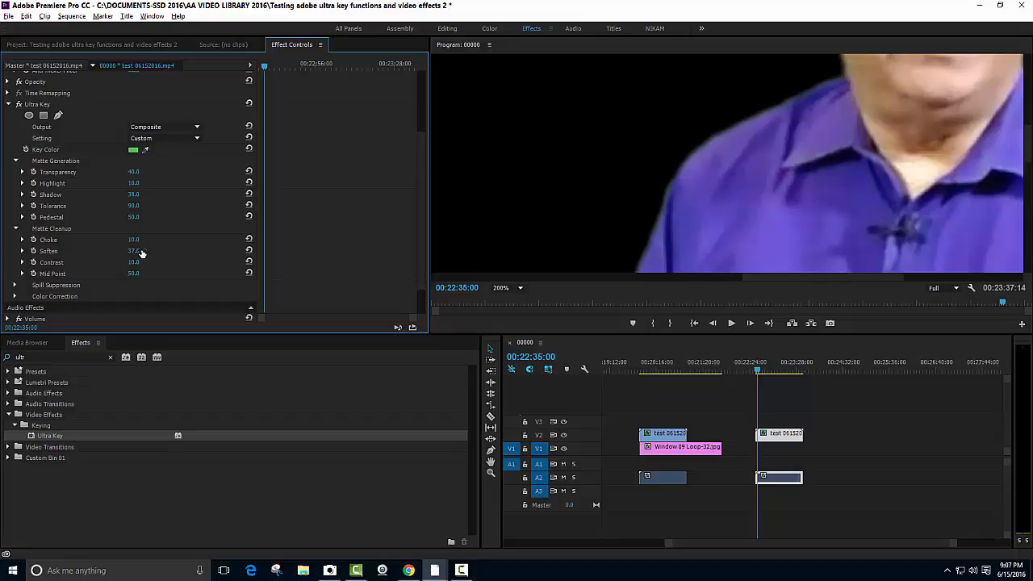
# Return the program view to Fit and play a few seconds of the keyed clip
pyautogui.click(506, 287)
pyautogui.click(515, 302)
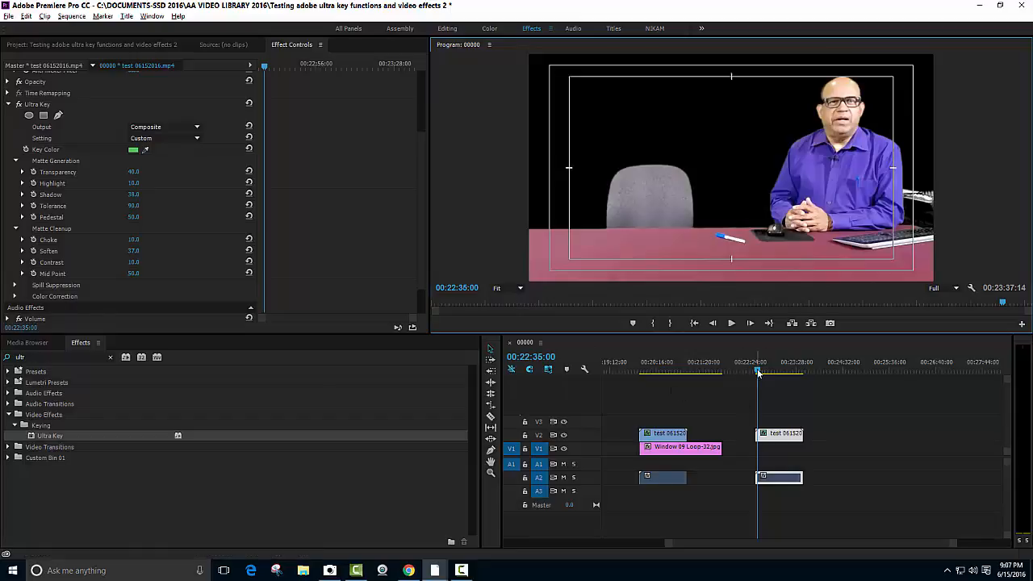
pyautogui.press('space')
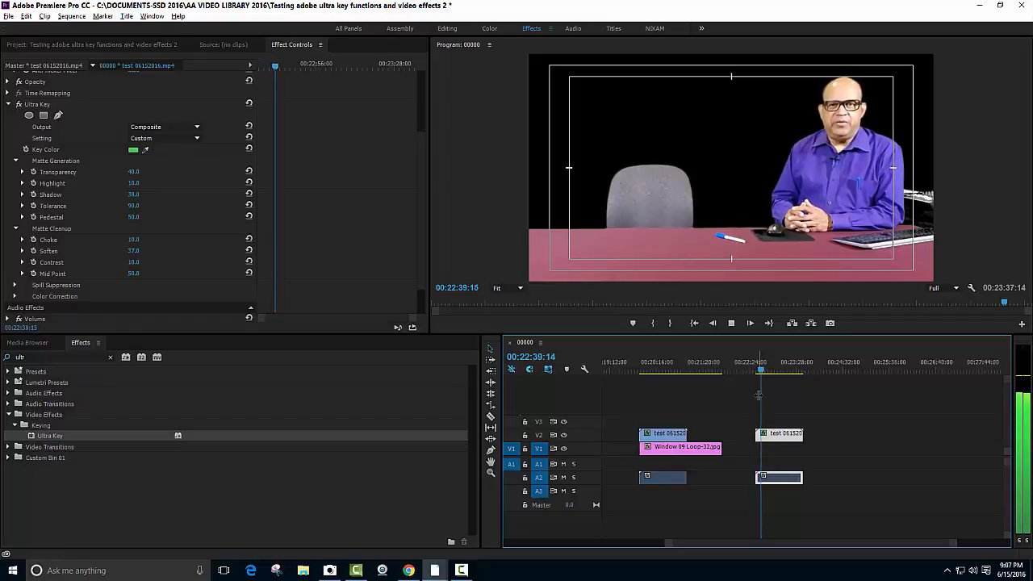
pyautogui.press('space')
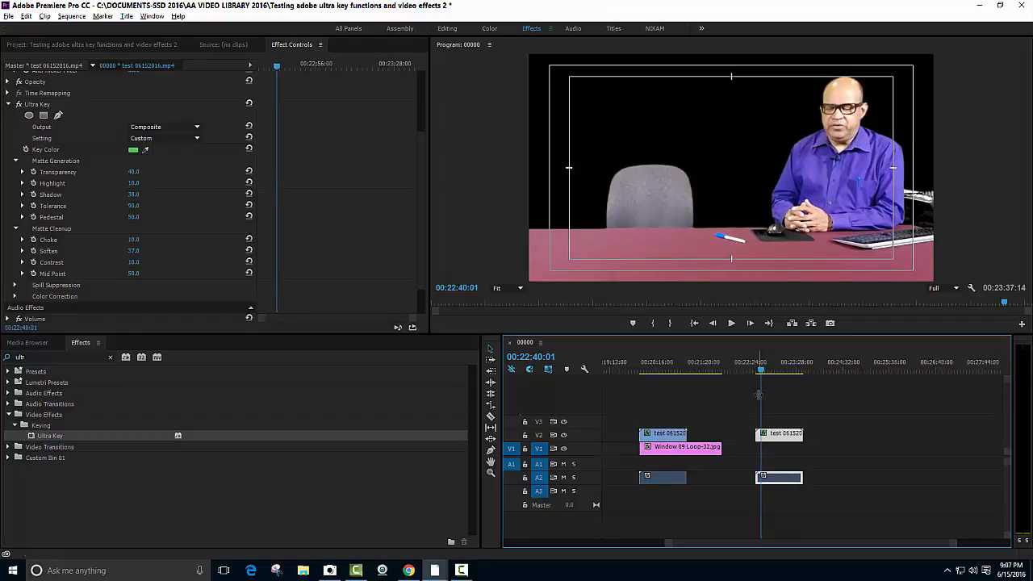
# Place Window 09 Loop-32.jpg on V1 beneath the second test 06152016.mp4 clip, matching that clip's length
pyautogui.click(668, 452)
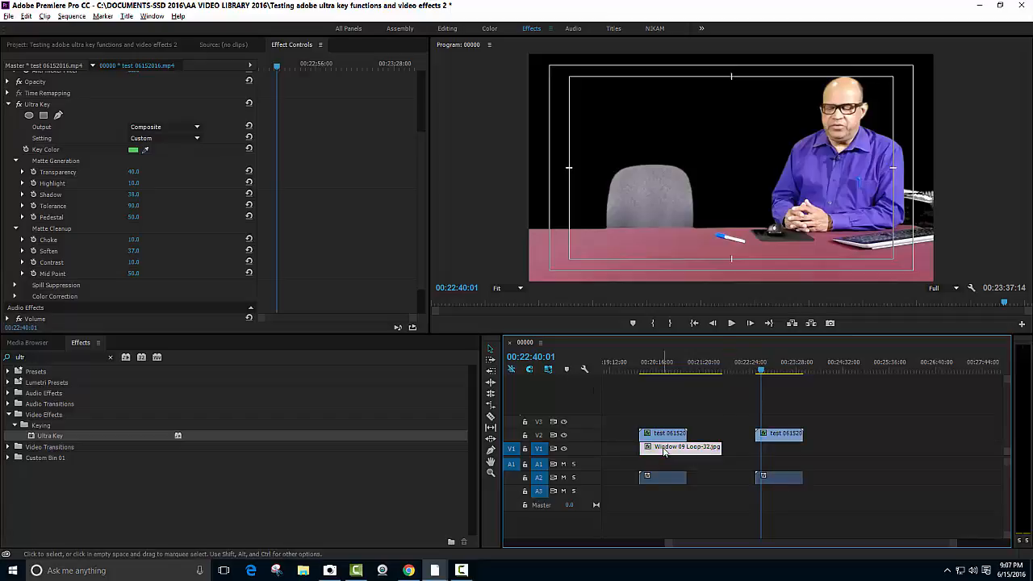
pyautogui.click(40, 45)
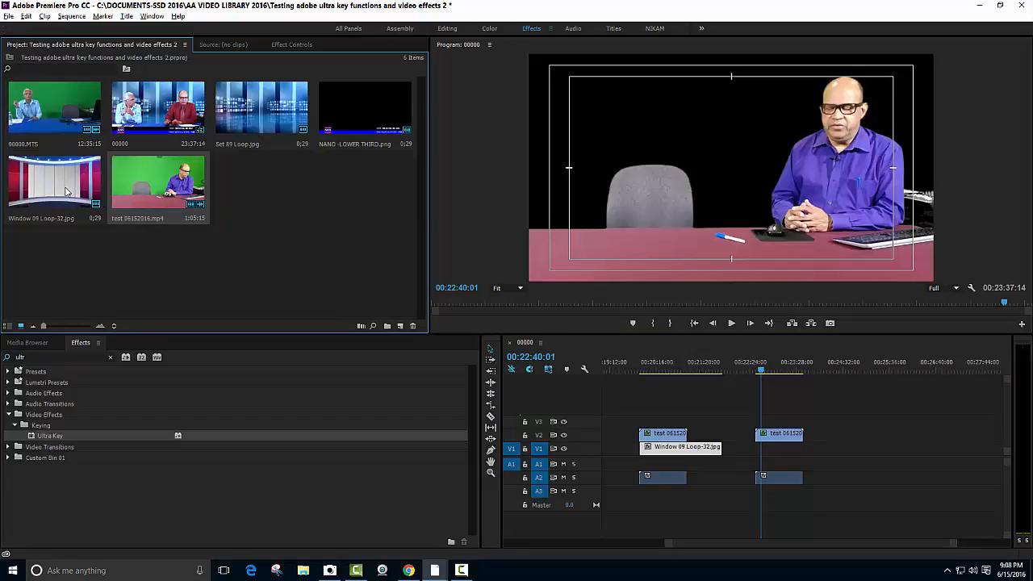
pyautogui.moveTo(67, 191); pyautogui.dragTo(806, 450)
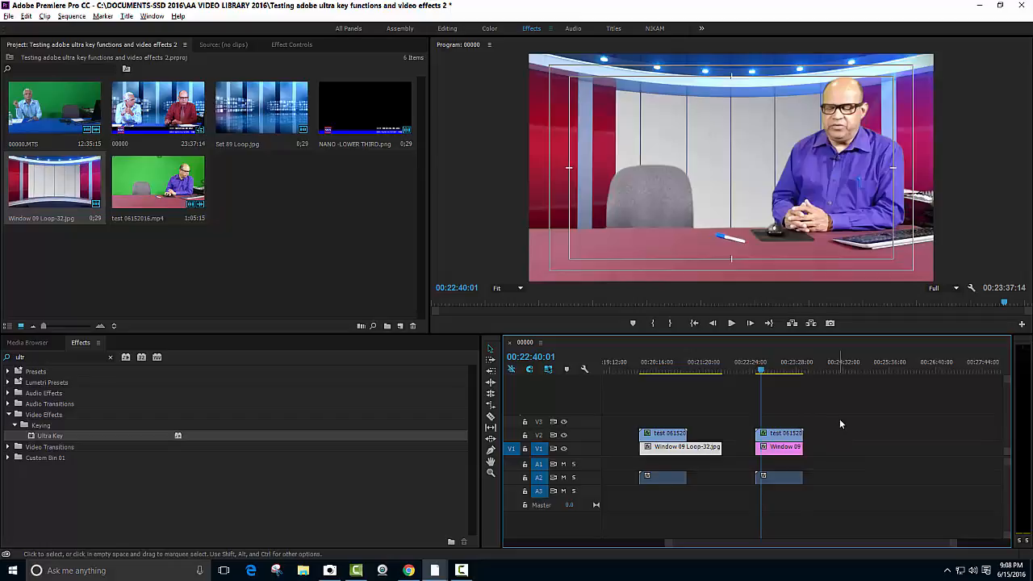
# Play the opening seconds of the second keyed clip over its Window 09 background
pyautogui.click(757, 363)
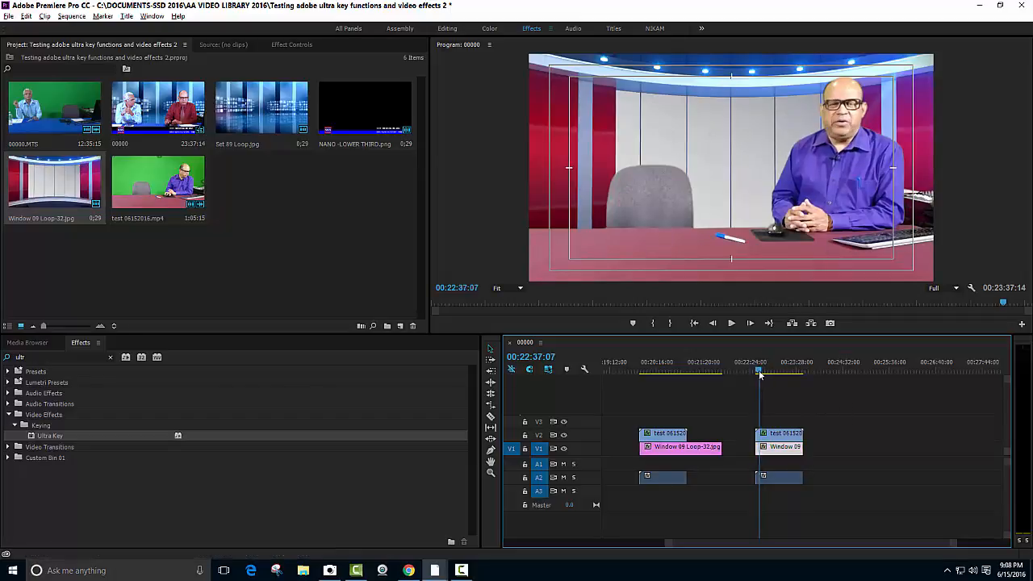
pyautogui.press('space')
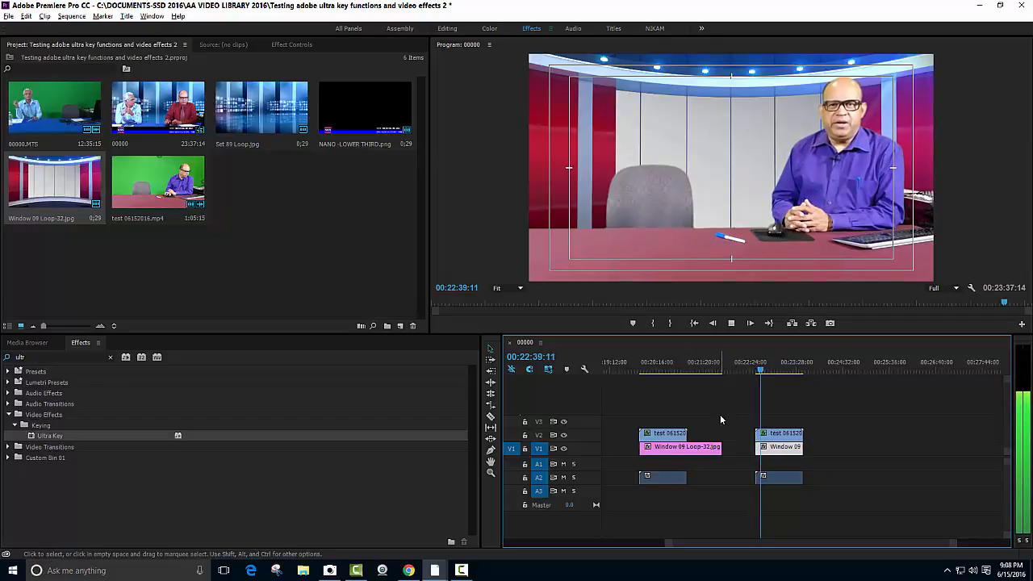
pyautogui.press('space')
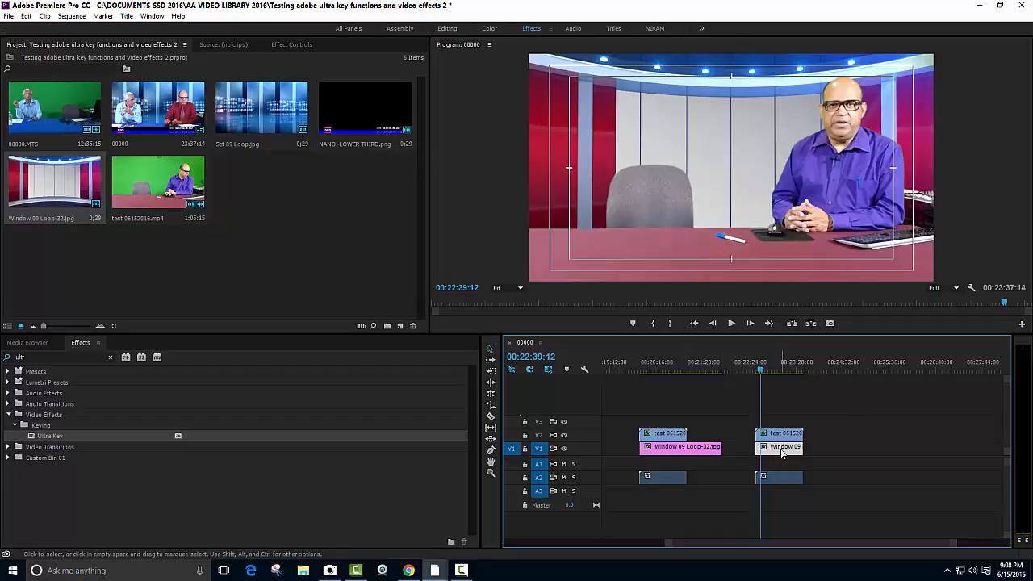
# Shift the Window 09 background later on V1 and put Set 89 Loop.jpg beneath the second keyed clip instead
pyautogui.moveTo(781, 453); pyautogui.dragTo(873, 450)
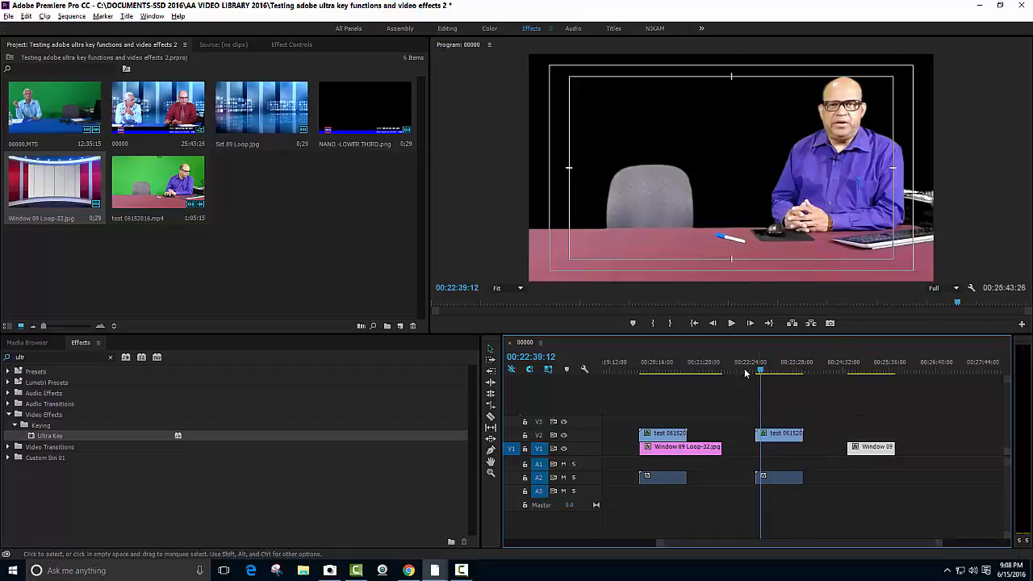
pyautogui.moveTo(252, 101); pyautogui.dragTo(803, 451)
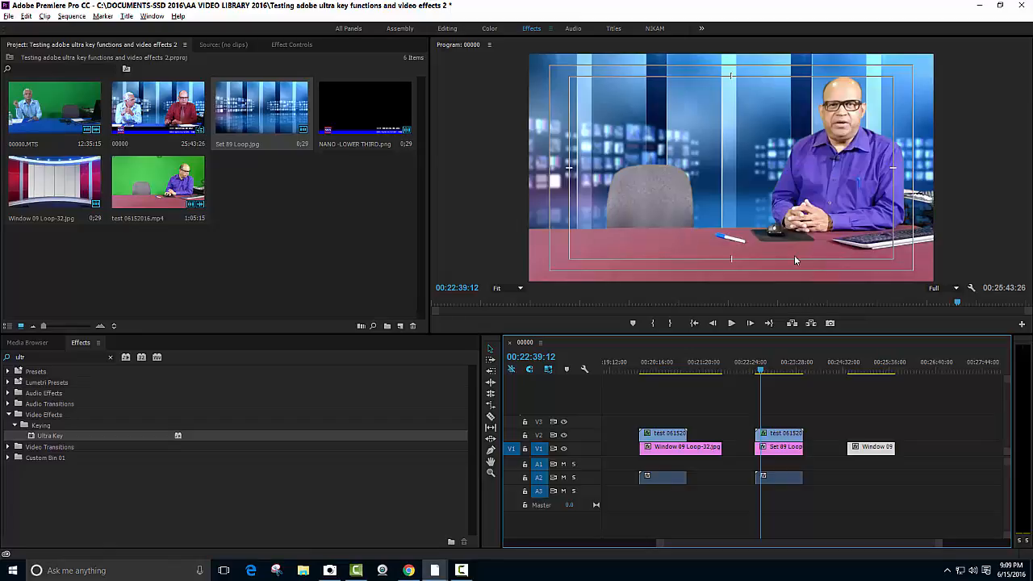
# Move the second keyed test 06152016.mp4 clip slightly right and up in the frame over the Set 89 background
pyautogui.click(776, 449)
pyautogui.click(702, 137)
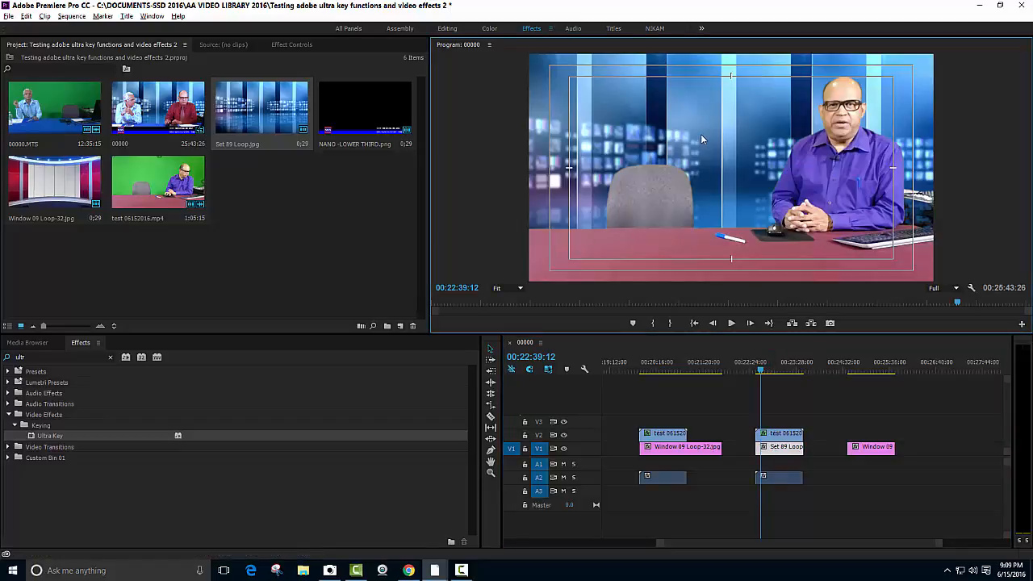
pyautogui.click(702, 138)
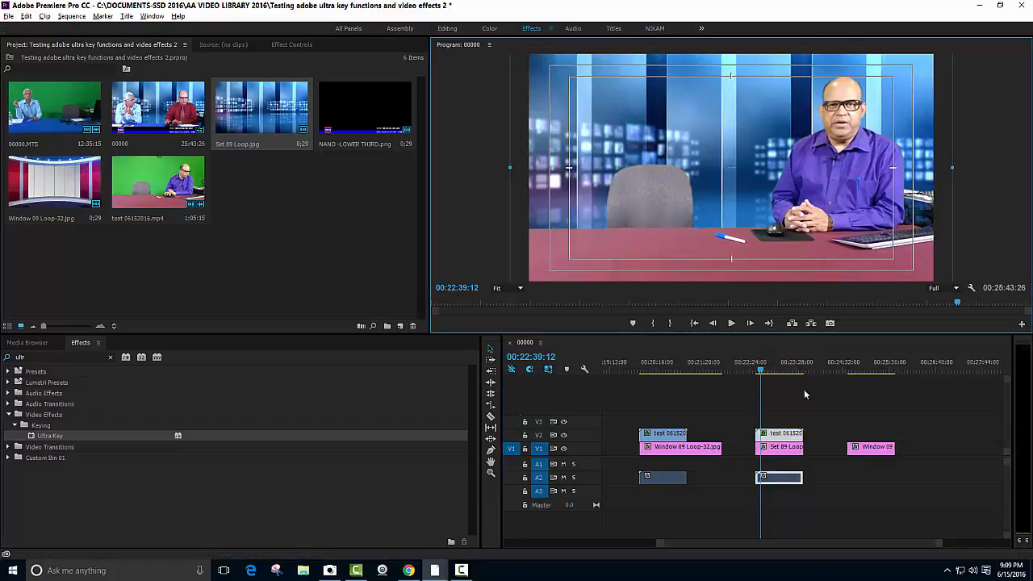
pyautogui.doubleClick(782, 448)
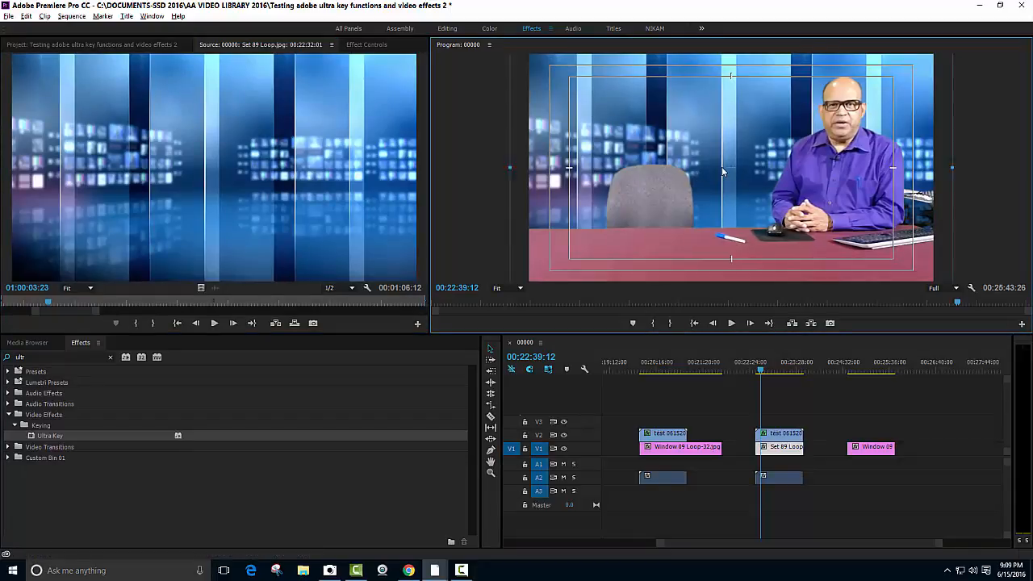
pyautogui.moveTo(674, 171); pyautogui.dragTo(699, 173)
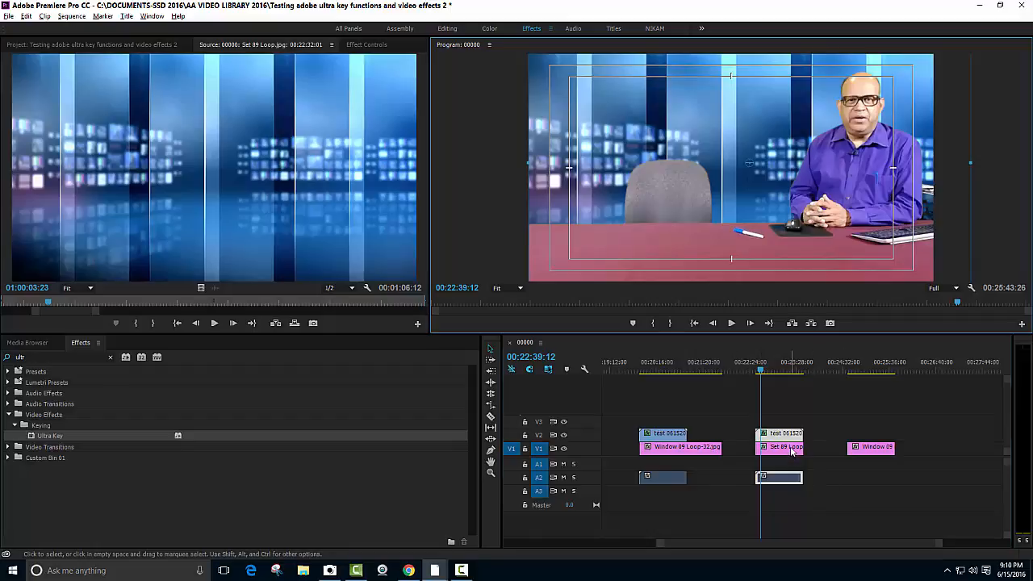
# Swap the Window 09 background back beneath the second keyed clip, moving Set 89 Loop.jpg later on V1, and cue the playhead to 00:22:32:24
pyautogui.moveTo(792, 452); pyautogui.dragTo(767, 452)
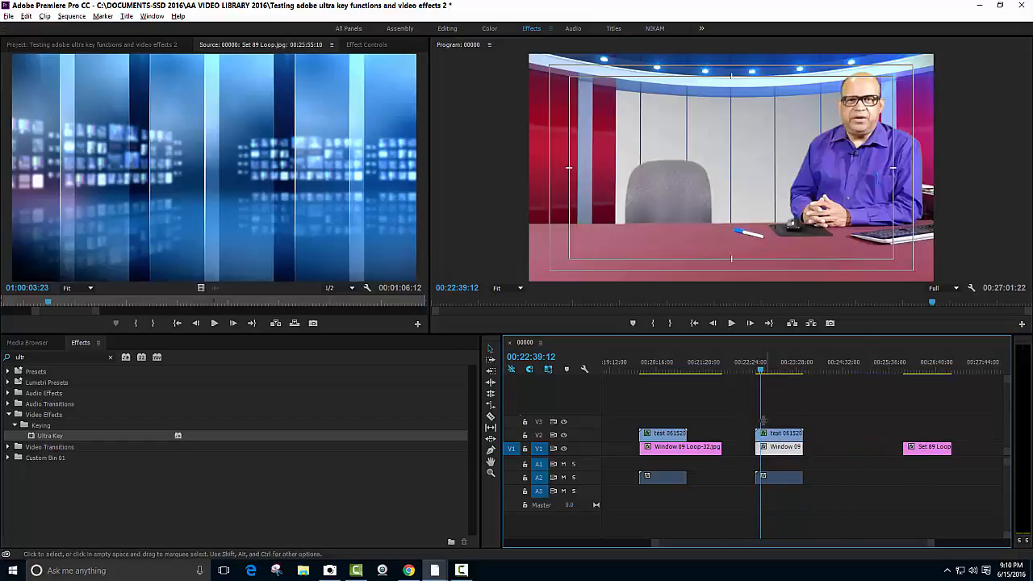
pyautogui.moveTo(759, 376); pyautogui.dragTo(755, 377)
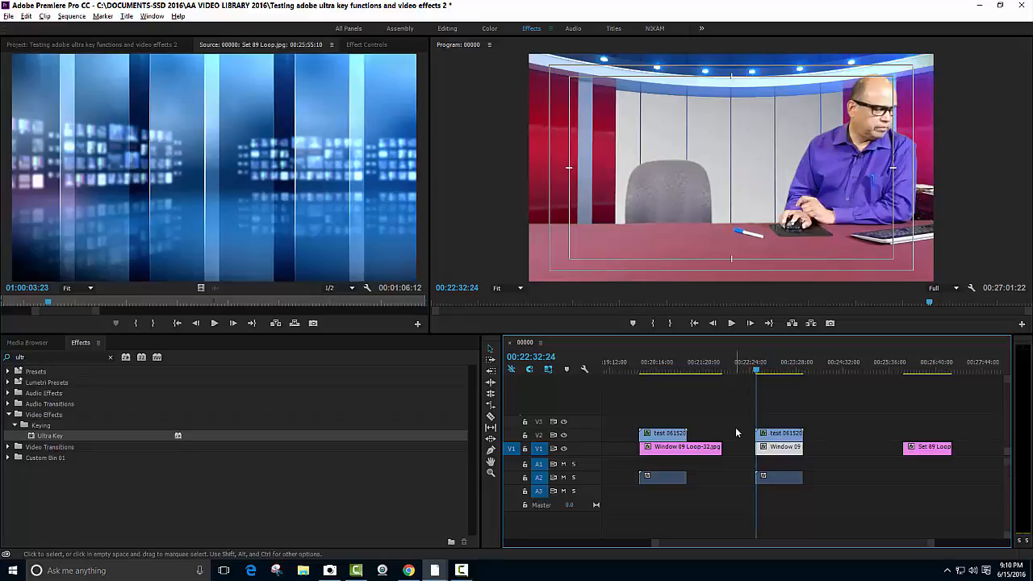